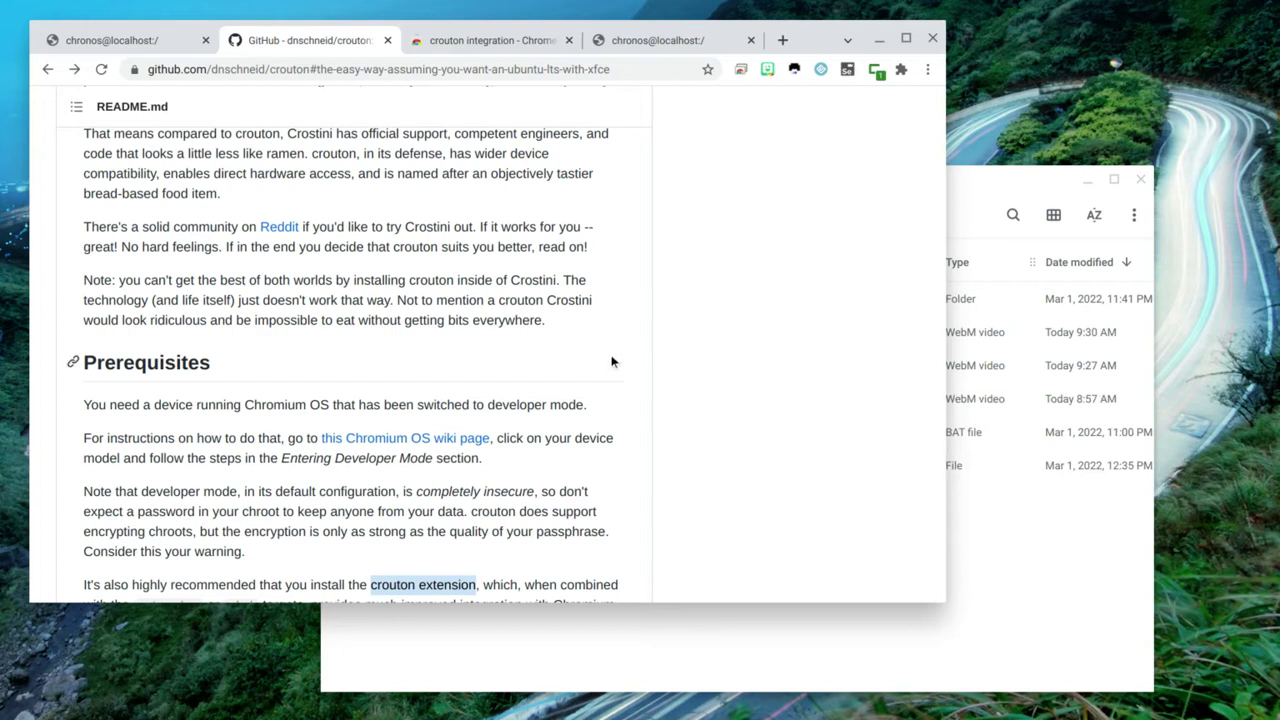
Step: Scroll the crouton README down to Prerequisites, then go to the crouton integration Web Store tab
{"action": "scroll", "coordinate": [597, 335], "scroll_direction": "down", "scroll_amount": 2}
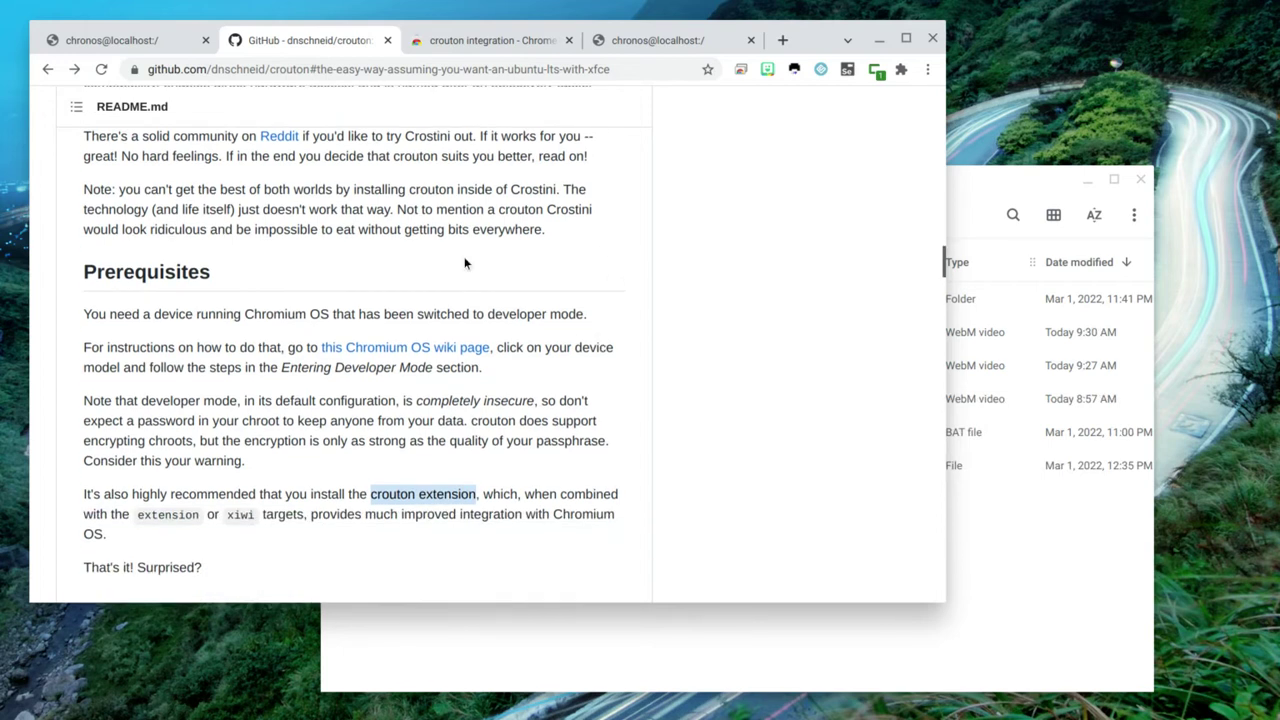
{"action": "scroll", "coordinate": [421, 160], "scroll_direction": "up", "scroll_amount": 10}
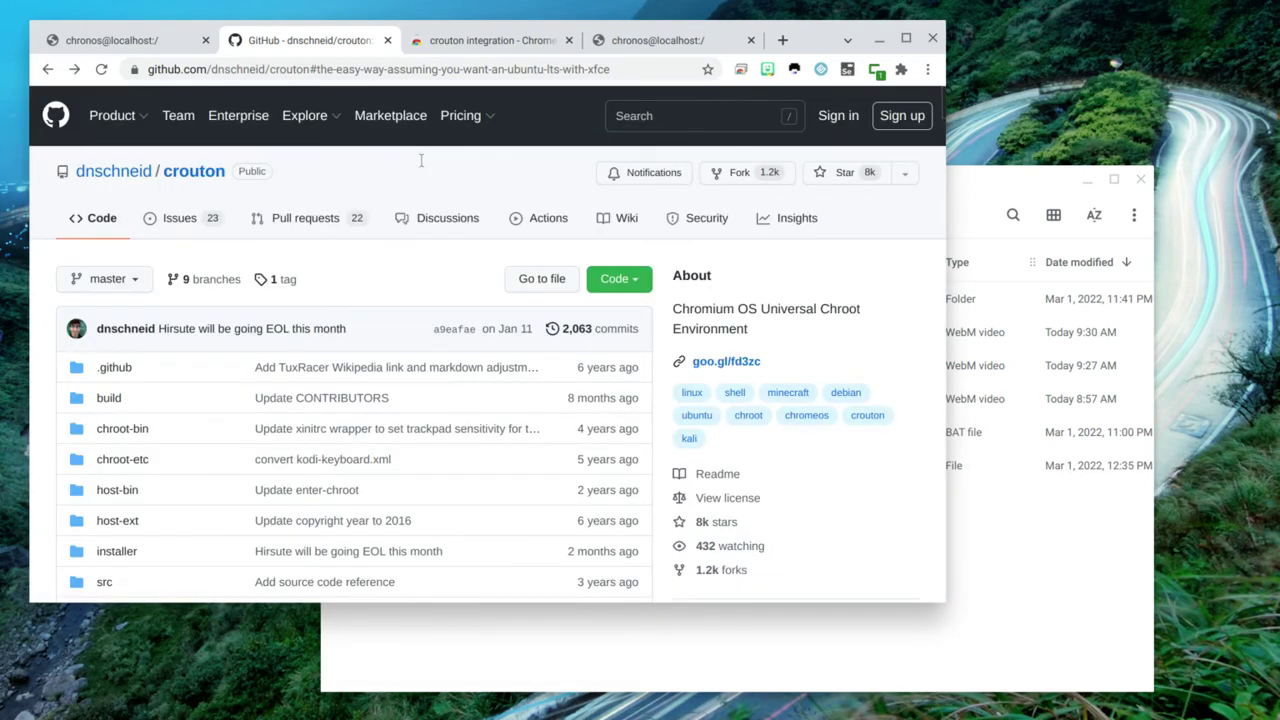
{"action": "scroll", "coordinate": [421, 160], "scroll_direction": "down", "scroll_amount": 10}
{"action": "scroll", "coordinate": [421, 160], "scroll_direction": "down", "scroll_amount": 10}
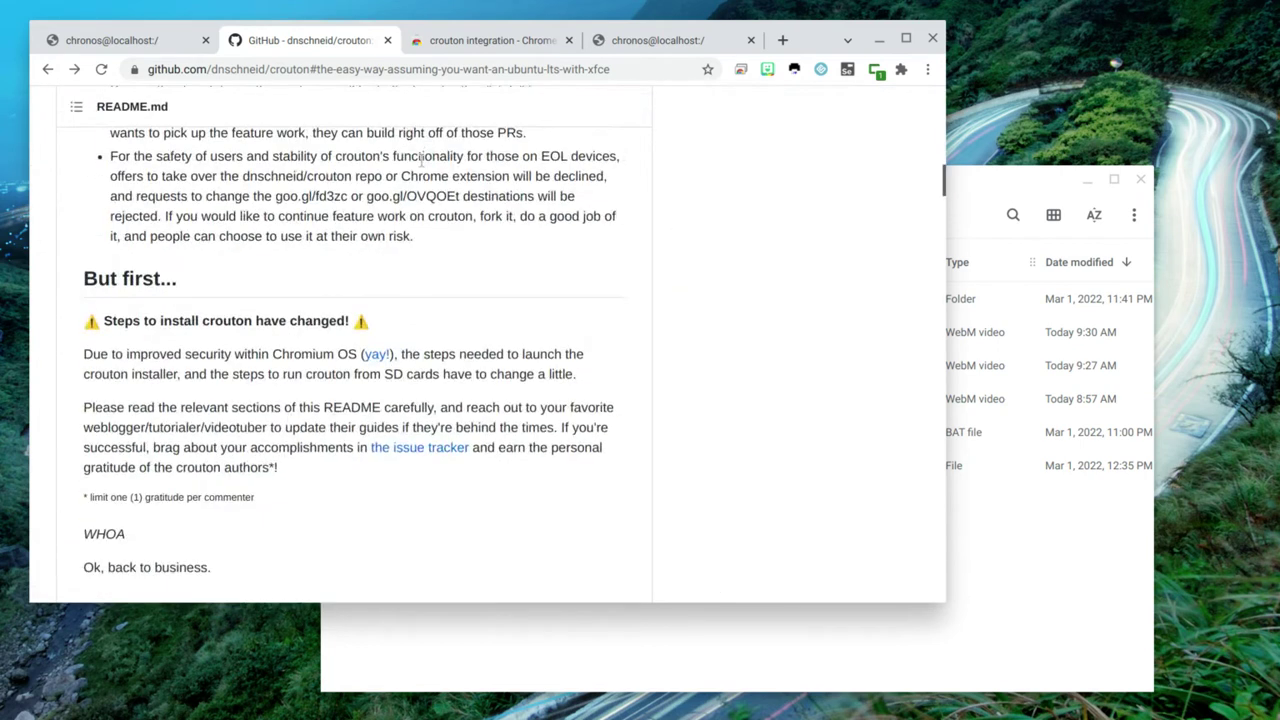
{"action": "scroll", "coordinate": [421, 160], "scroll_direction": "down", "scroll_amount": 10}
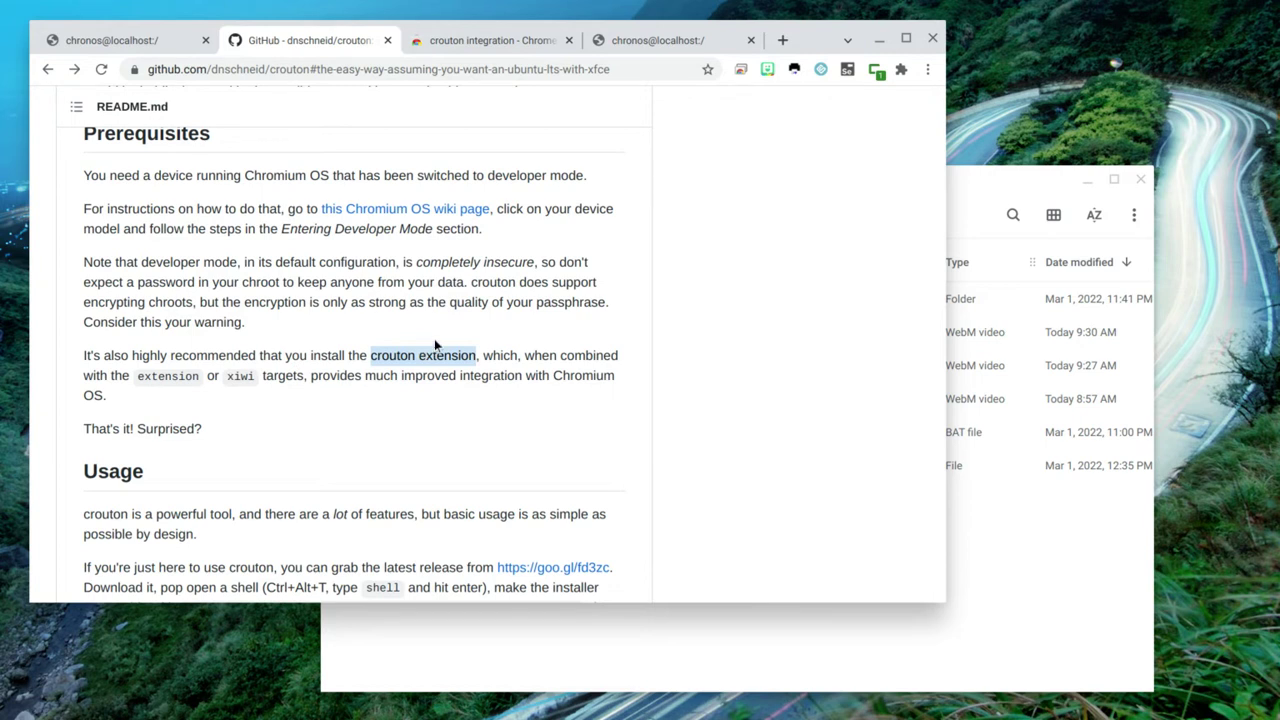
{"action": "left_click", "coordinate": [462, 44]}
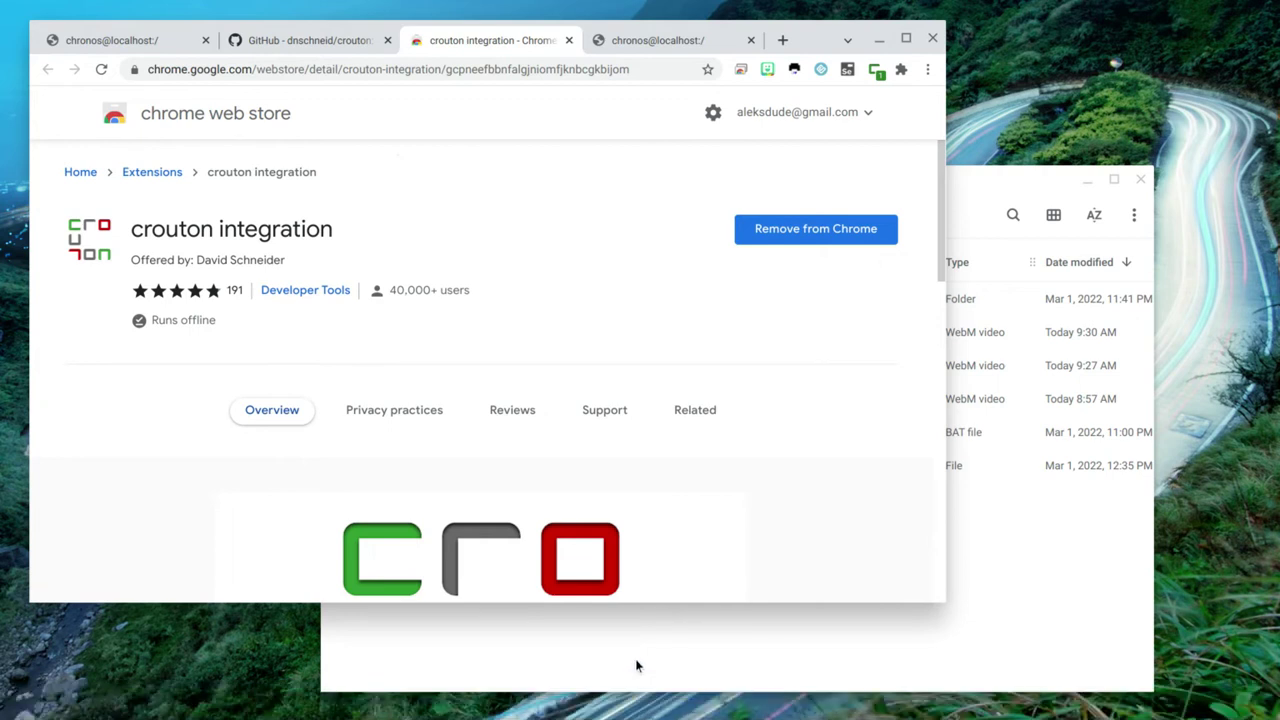
{"action": "mouse_move", "coordinate": [642, 716]}
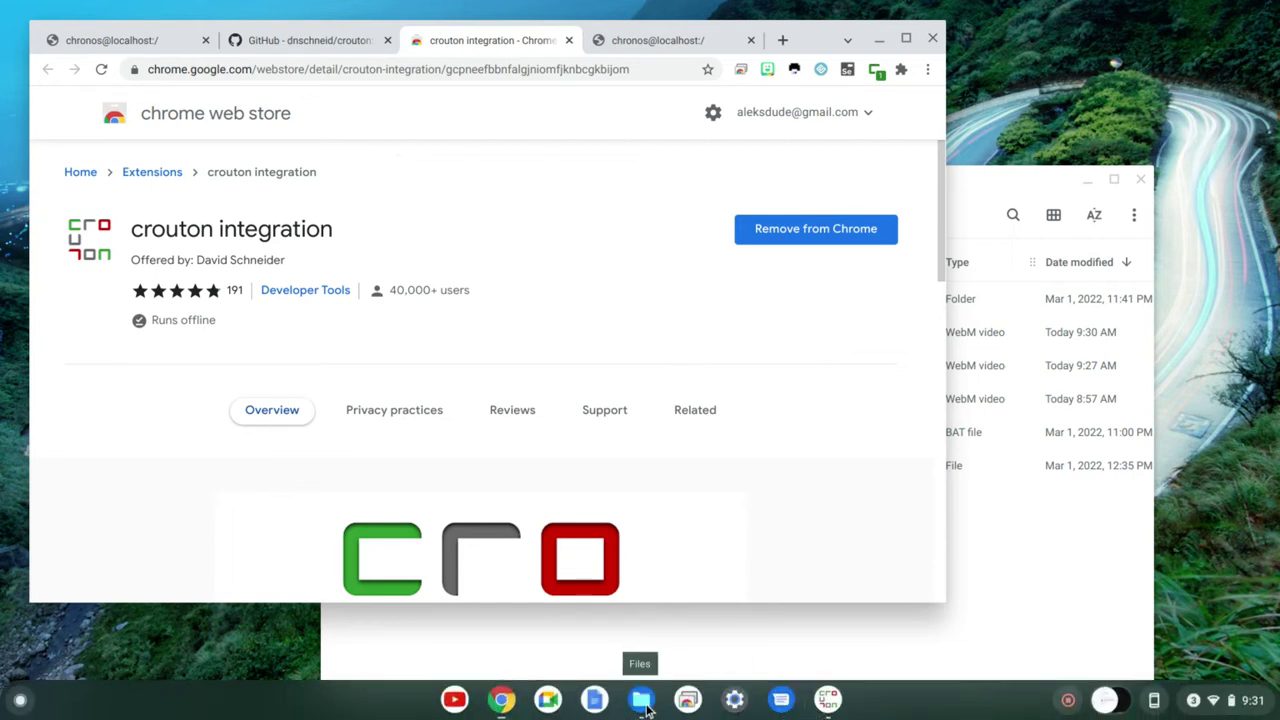
Step: From the F5 overview, raise the Xenial Firefox window, nudge it slightly, and leave Chrome in front
{"action": "key", "text": "F5"}
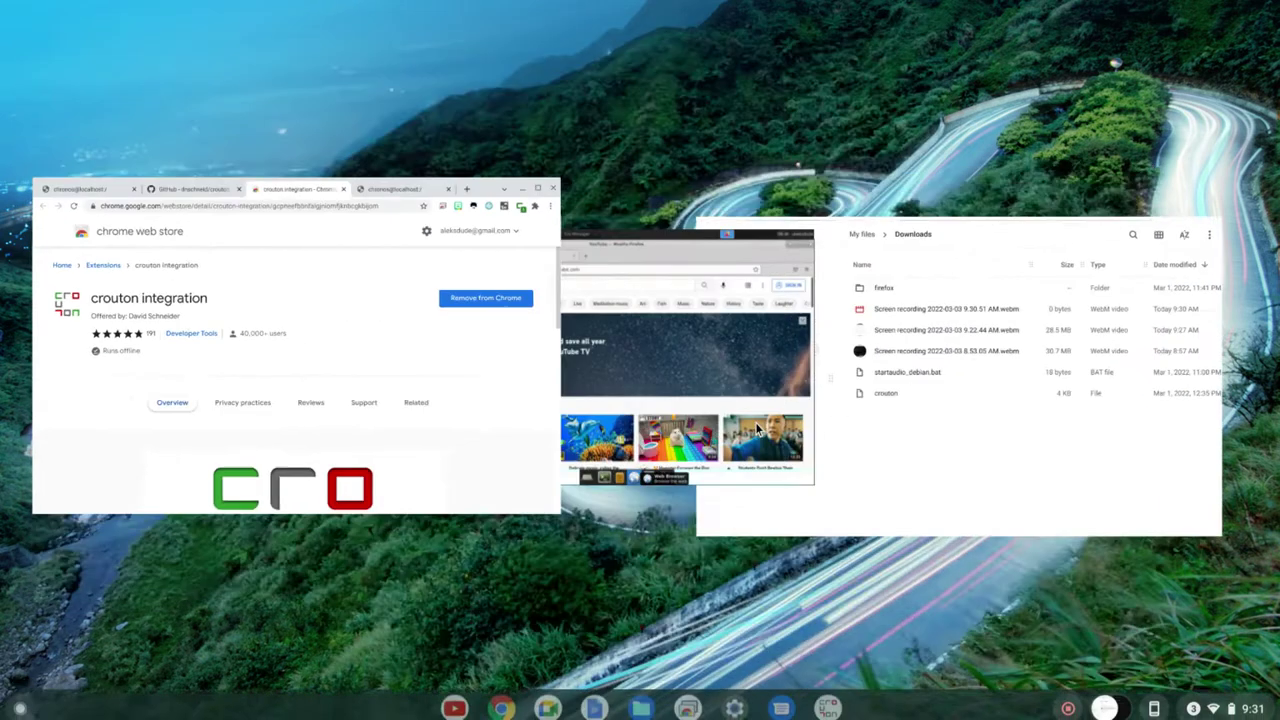
{"action": "left_click", "coordinate": [547, 257]}
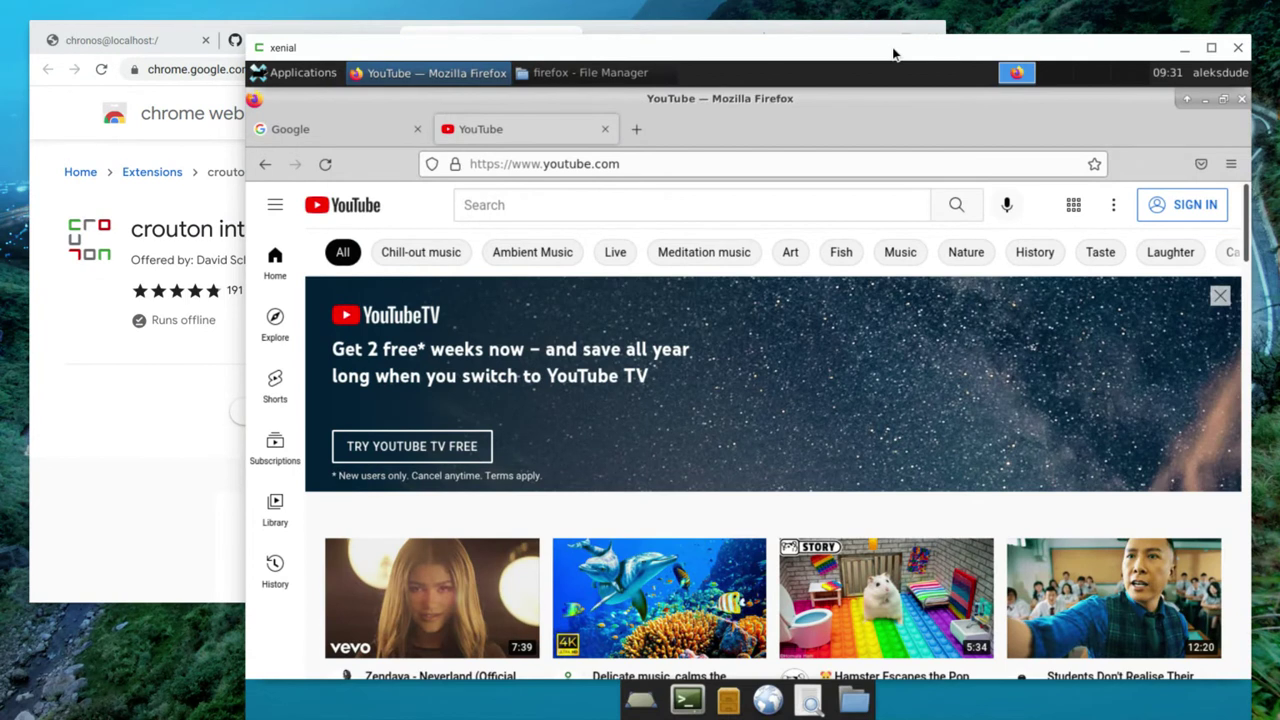
{"action": "mouse_move", "coordinate": [895, 55]}
{"action": "left_mouse_down"}
{"action": "mouse_move", "coordinate": [917, 57]}
{"action": "mouse_move", "coordinate": [880, 60]}
{"action": "left_mouse_up"}
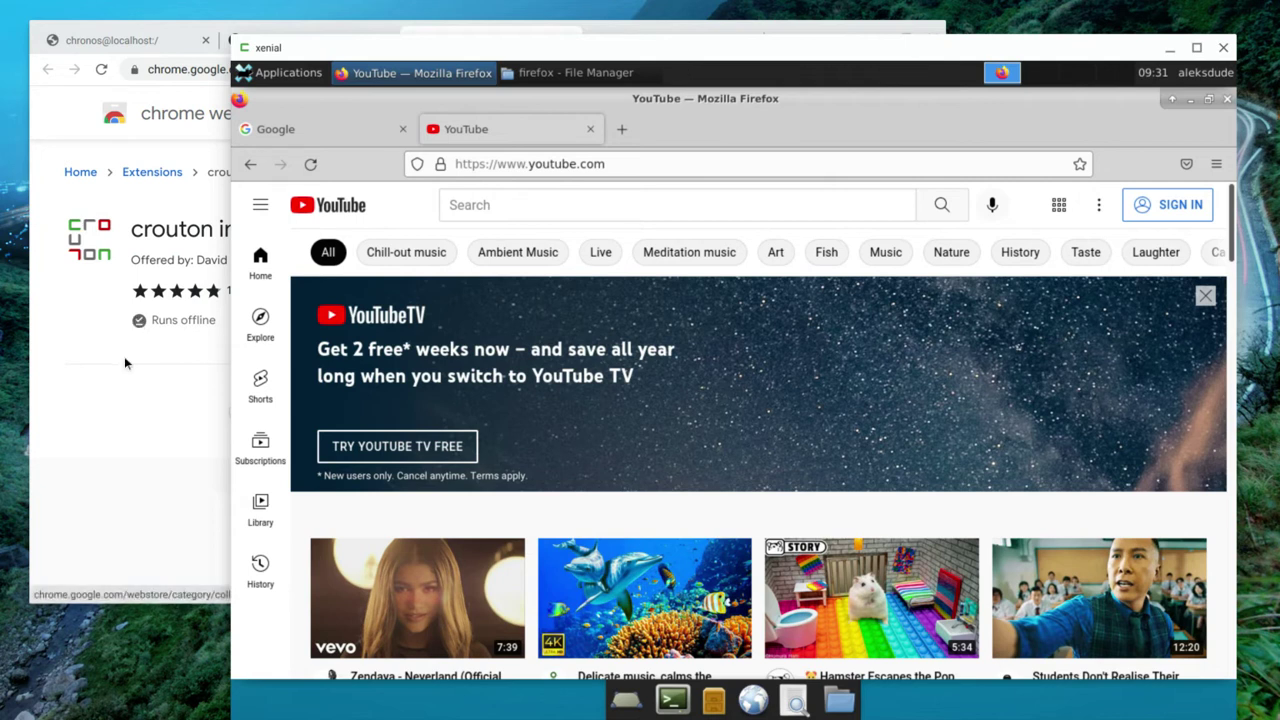
{"action": "left_click", "coordinate": [157, 386]}
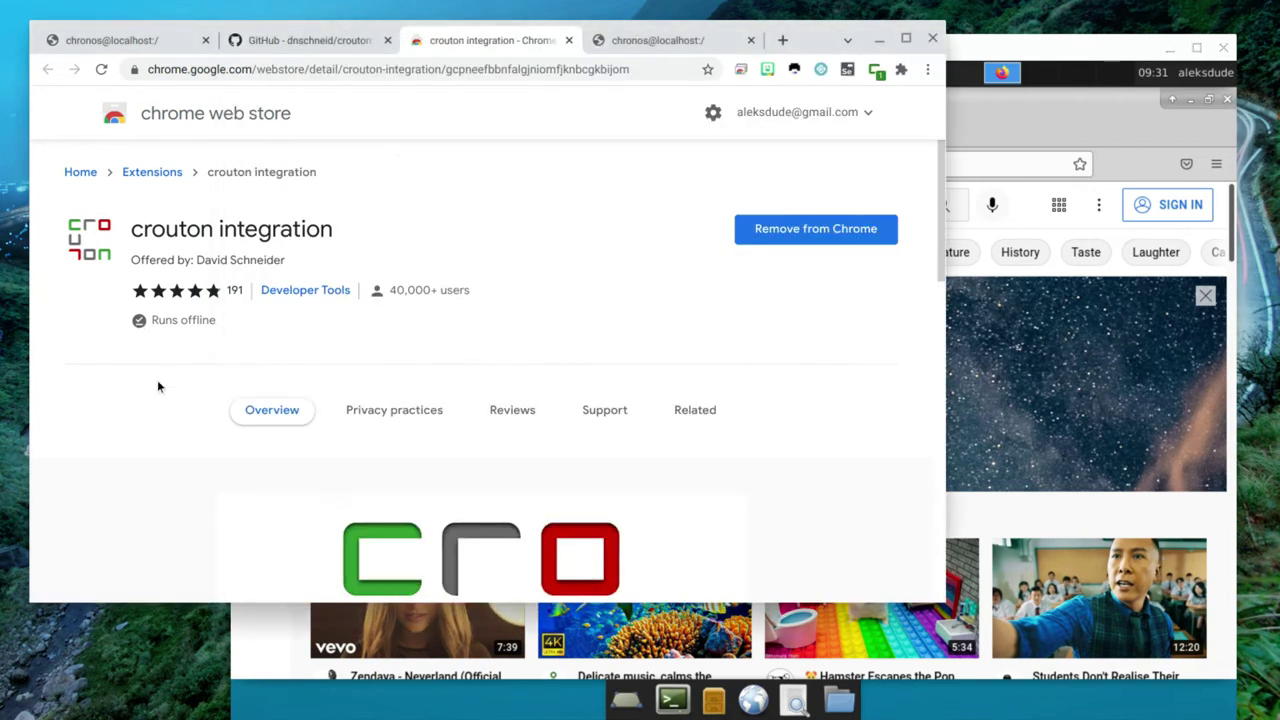
{"action": "left_click", "coordinate": [991, 56]}
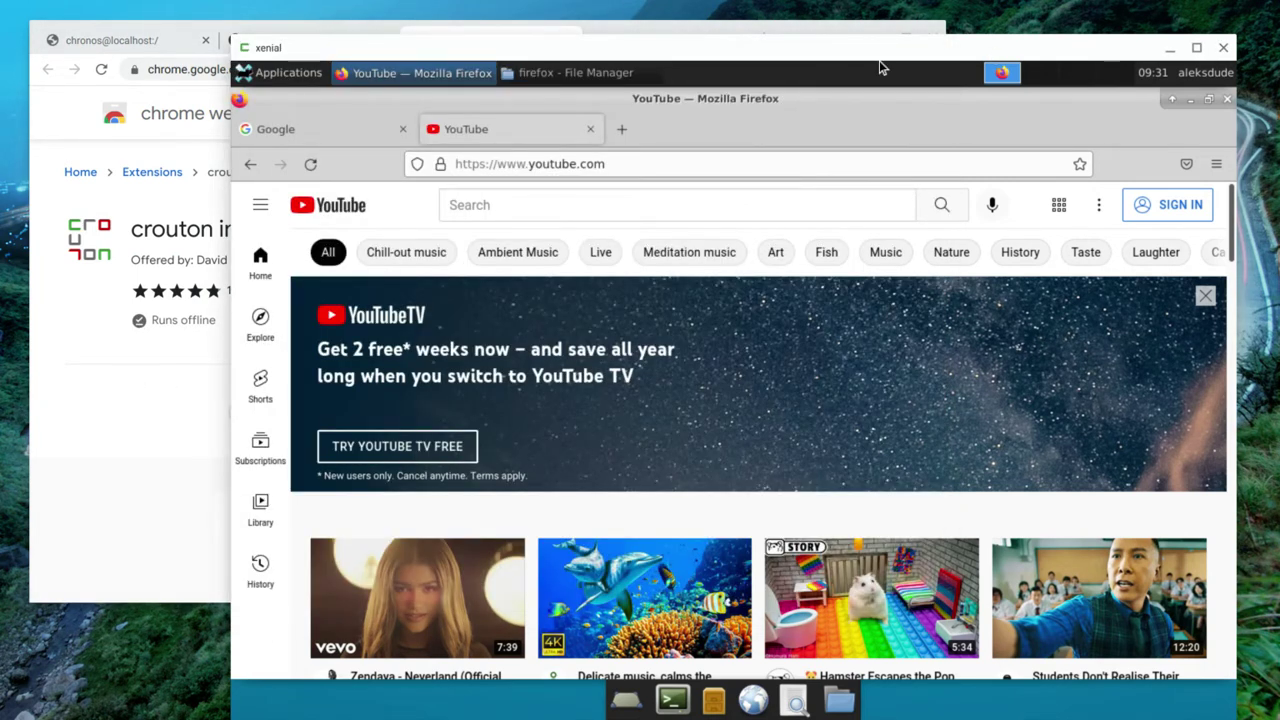
{"action": "left_click_drag", "start_coordinate": [787, 45], "coordinate": [794, 38]}
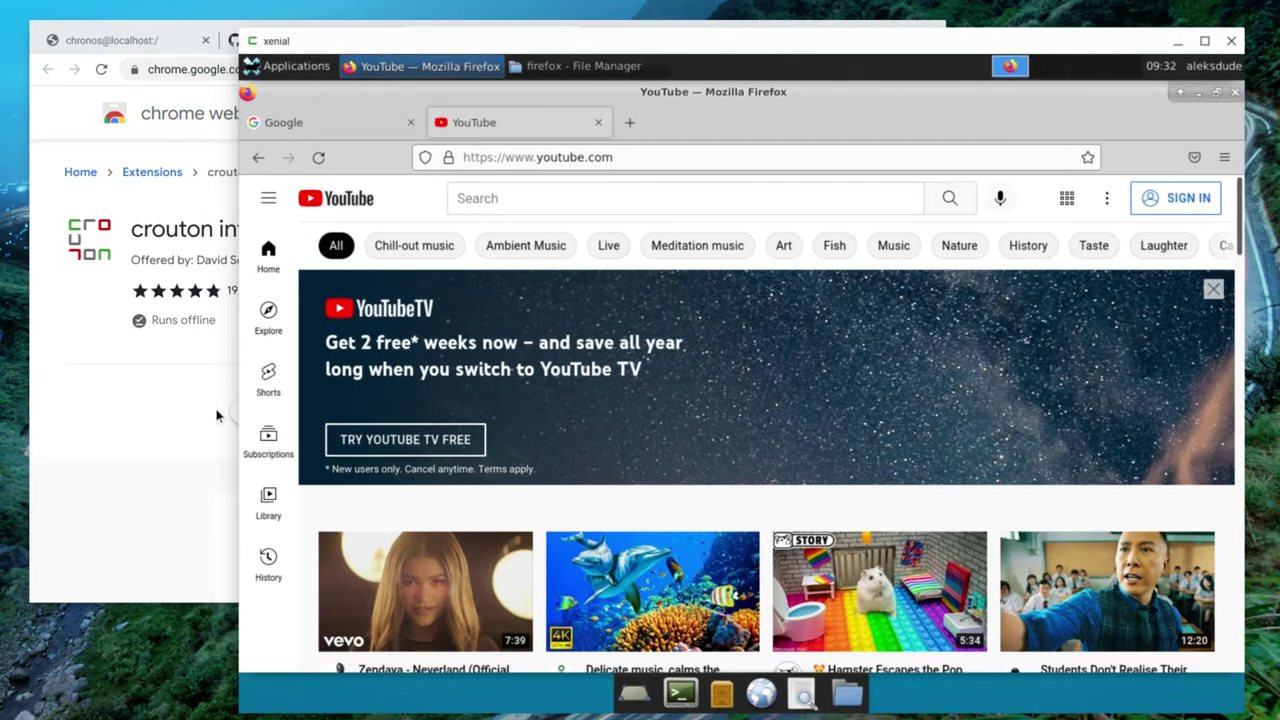
{"action": "left_click", "coordinate": [86, 529]}
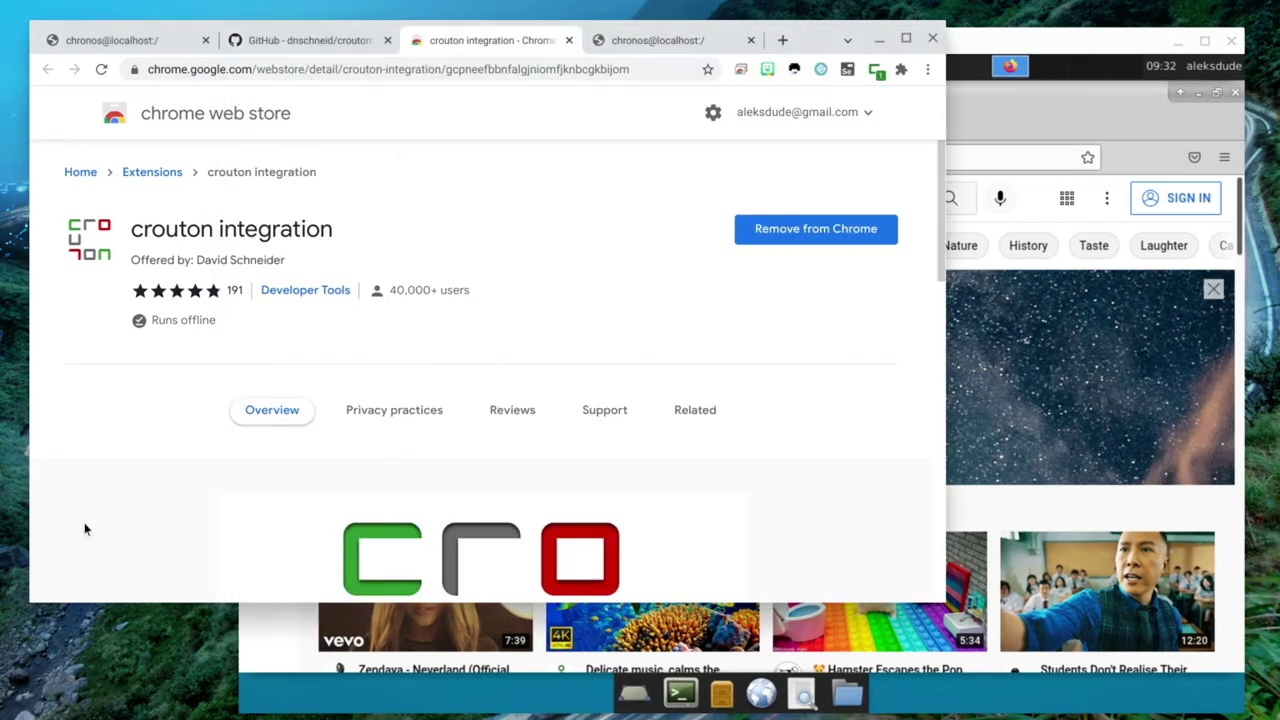
Step: Scroll the GitHub crouton README to the 'Examples – The easy way' section for Ubuntu LTS with Xfce
{"action": "left_click", "coordinate": [347, 43]}
{"action": "scroll", "coordinate": [338, 219], "scroll_direction": "down", "scroll_amount": 1}
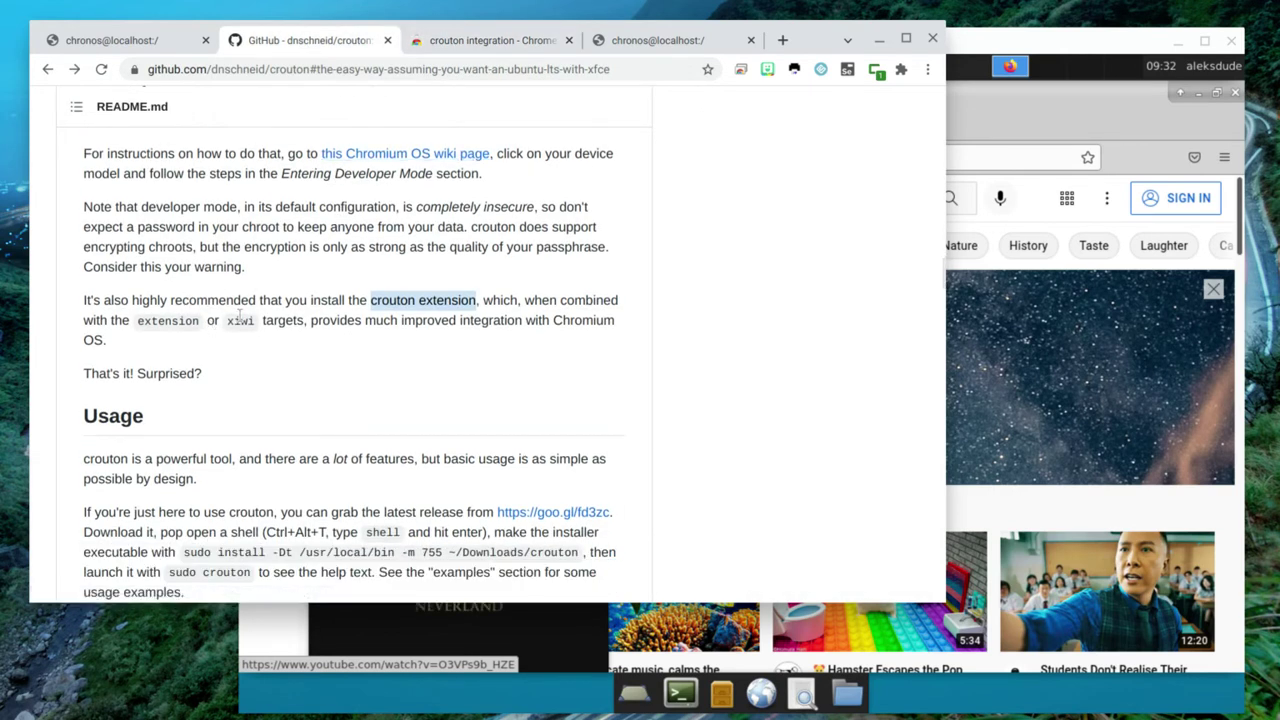
{"action": "scroll", "coordinate": [240, 315], "scroll_direction": "down", "scroll_amount": 8}
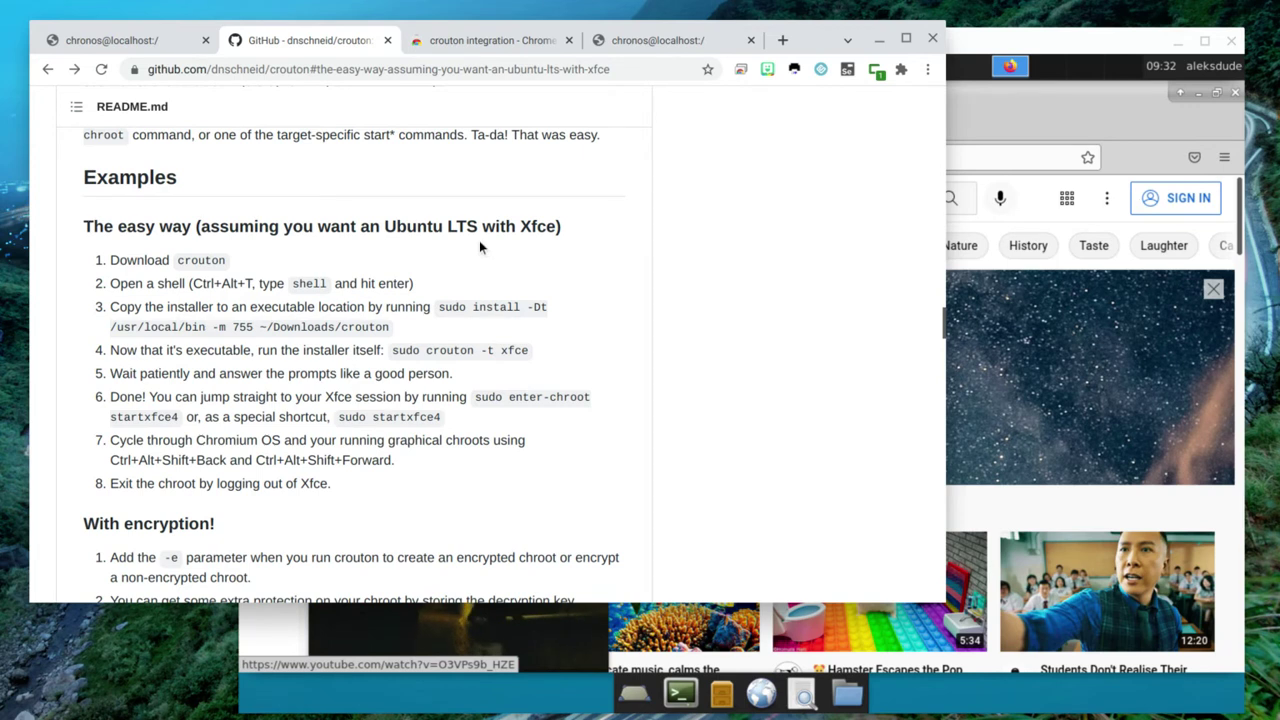
{"action": "scroll", "coordinate": [475, 233], "scroll_direction": "up", "scroll_amount": 2}
{"action": "scroll", "coordinate": [475, 233], "scroll_direction": "up", "scroll_amount": 6}
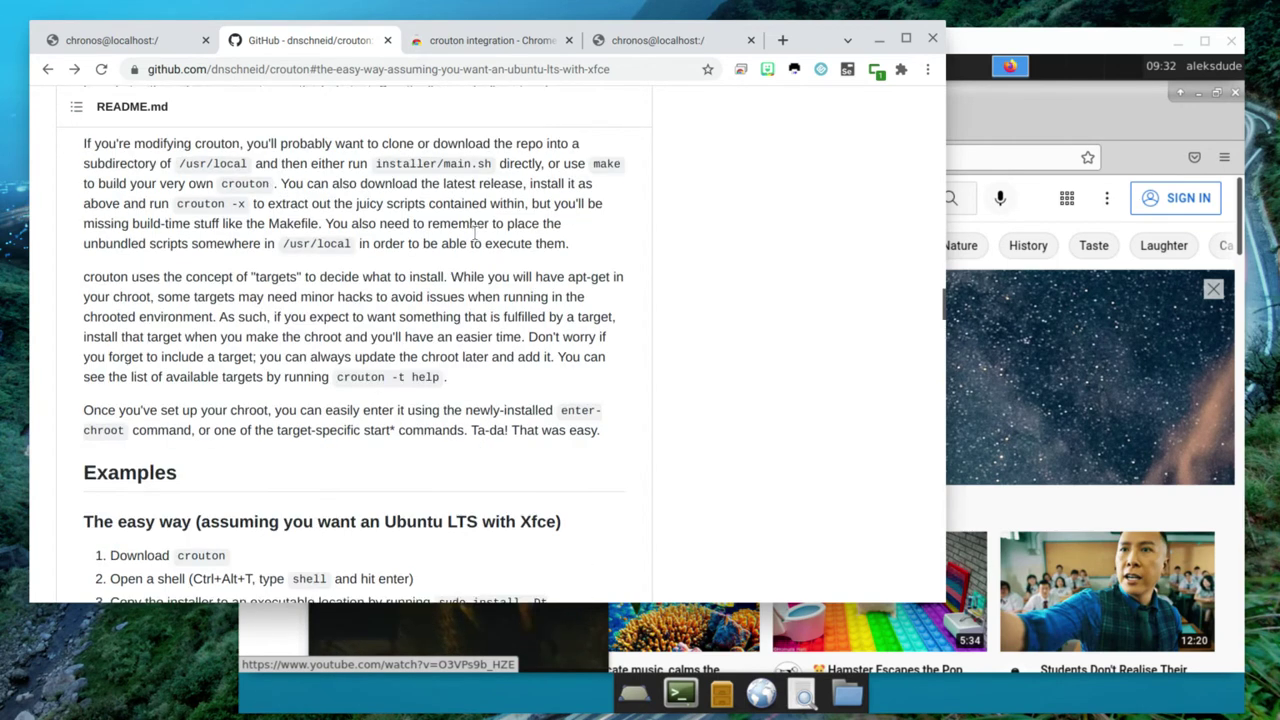
{"action": "scroll", "coordinate": [475, 233], "scroll_direction": "up", "scroll_amount": 2}
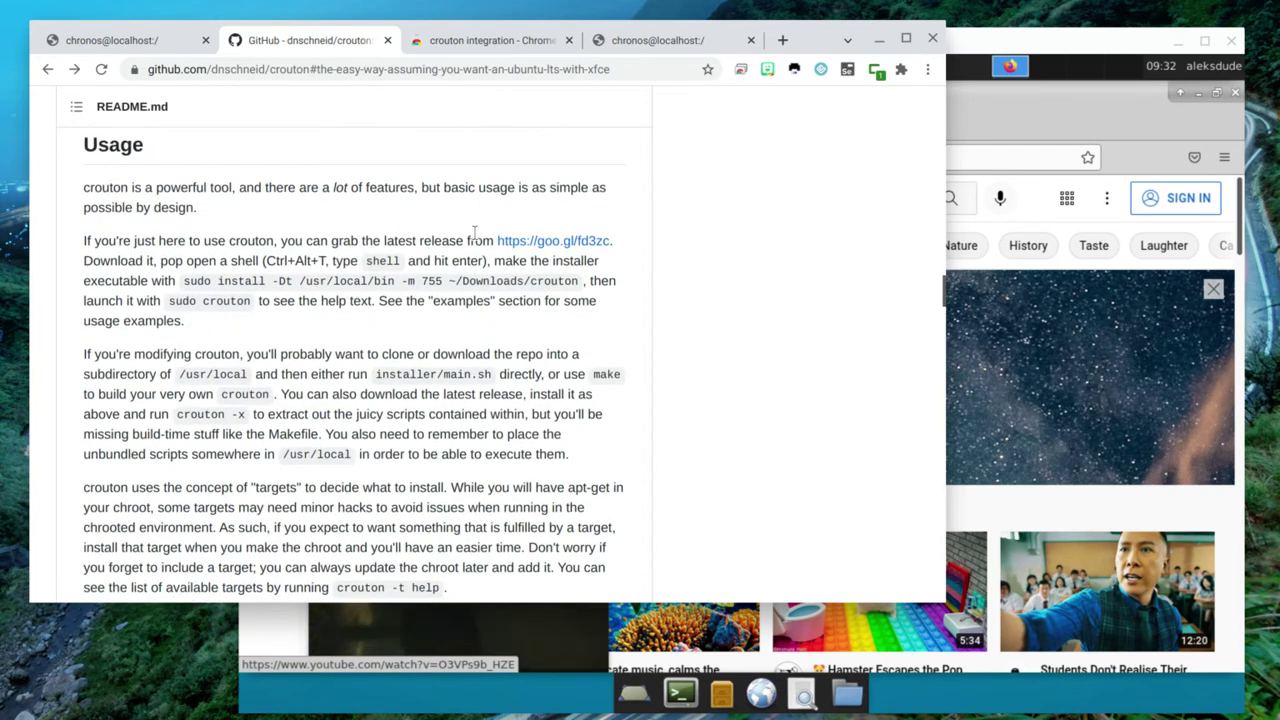
{"action": "scroll", "coordinate": [475, 233], "scroll_direction": "down", "scroll_amount": 3}
{"action": "scroll", "coordinate": [475, 233], "scroll_direction": "down", "scroll_amount": 3}
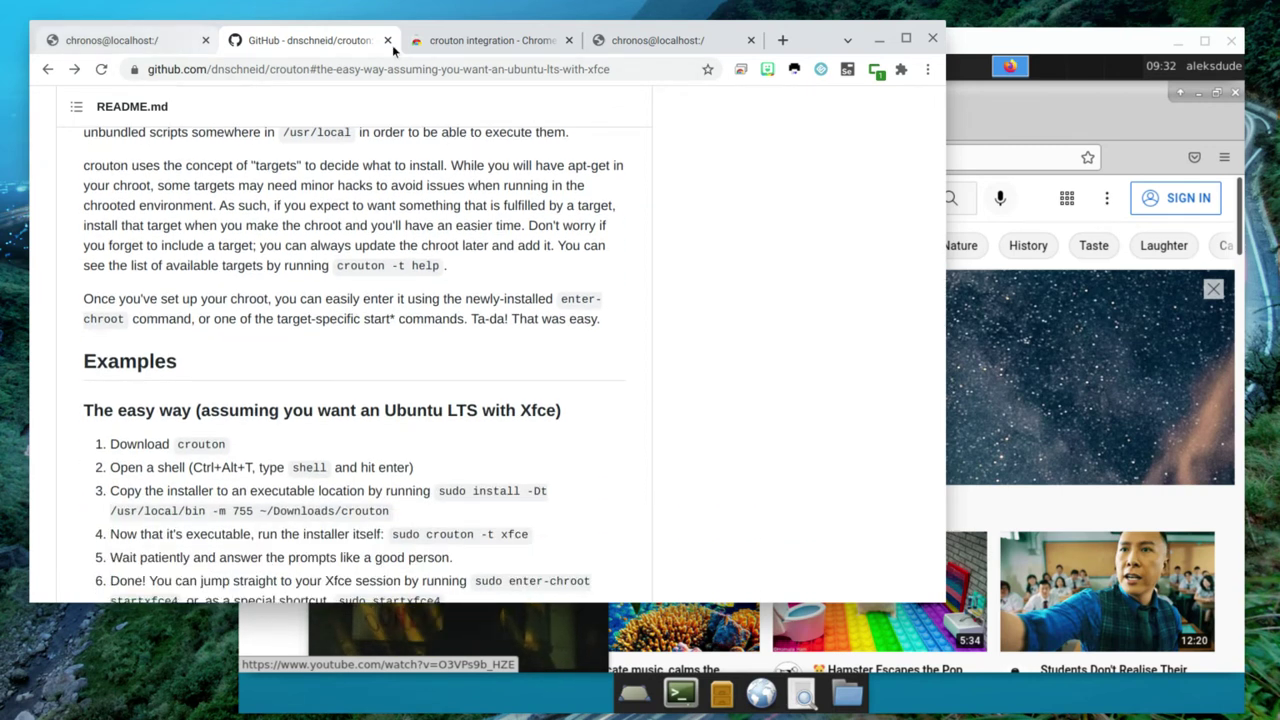
{"action": "left_click", "coordinate": [667, 42]}
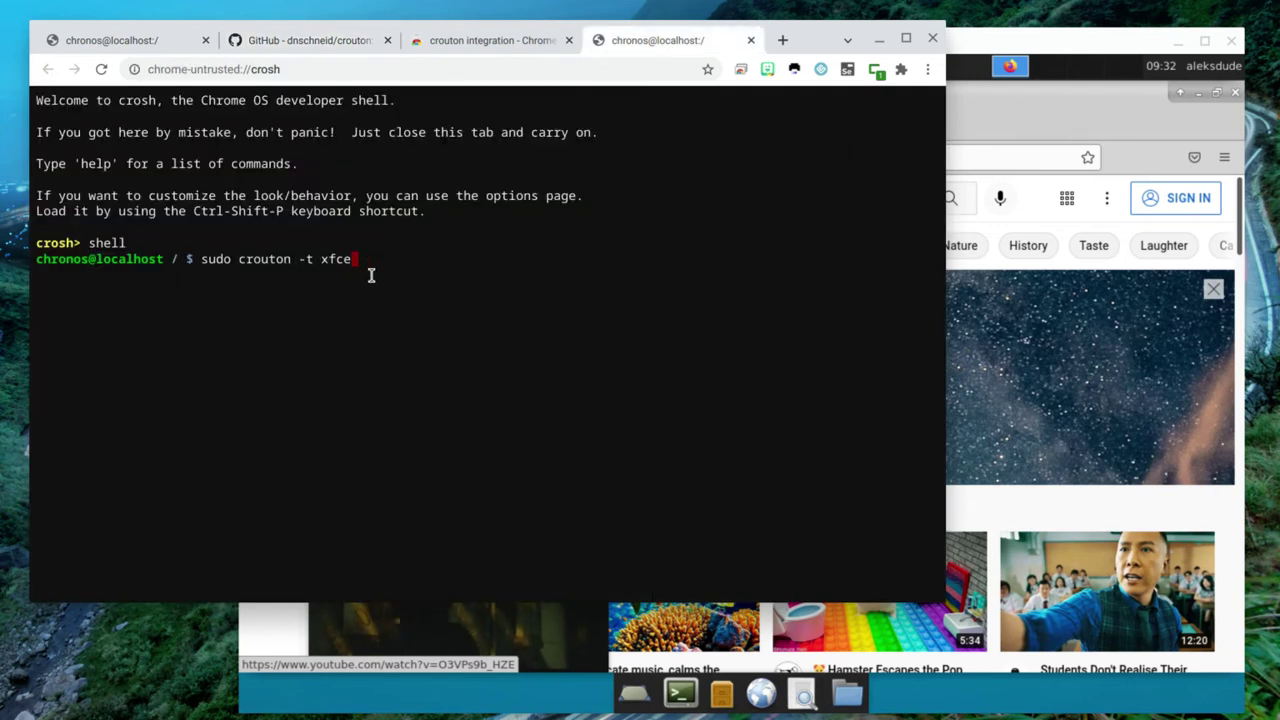
Step: Append ', xiwi' to the 'sudo crouton -t xfce' command at the crosh prompt
{"action": "type", "text": ","}
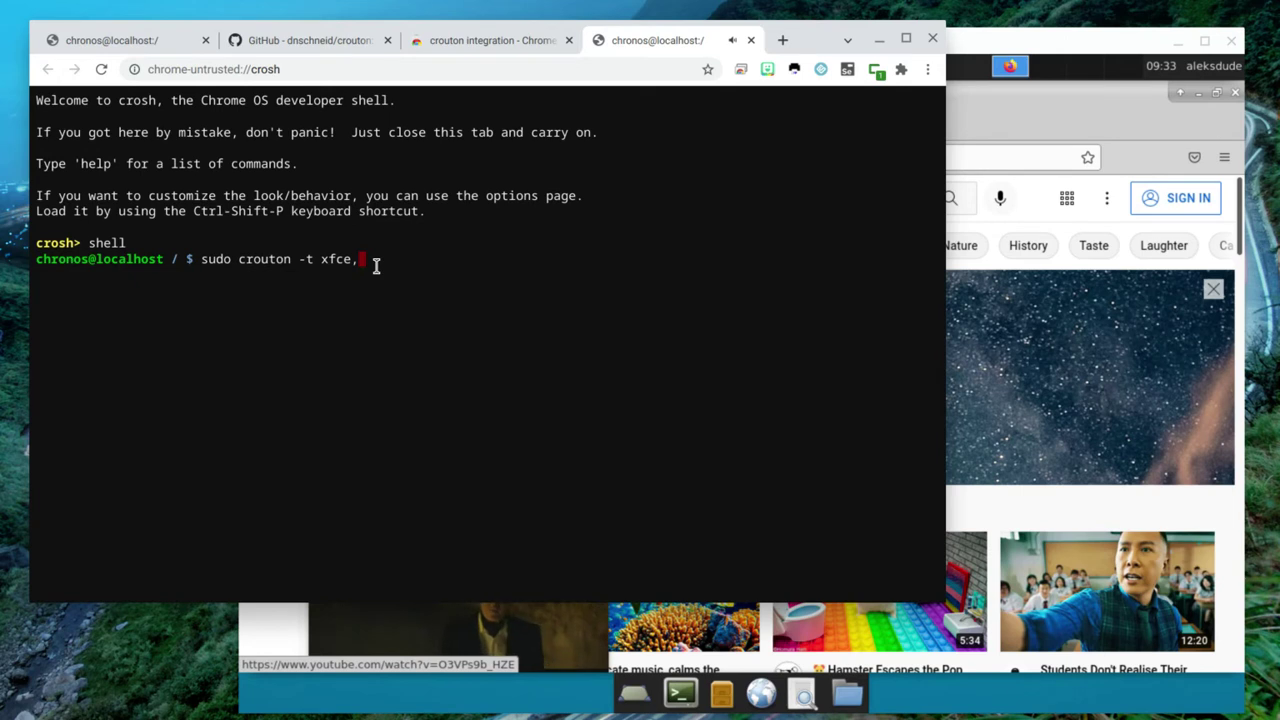
{"action": "type", "text": "xiwi"}
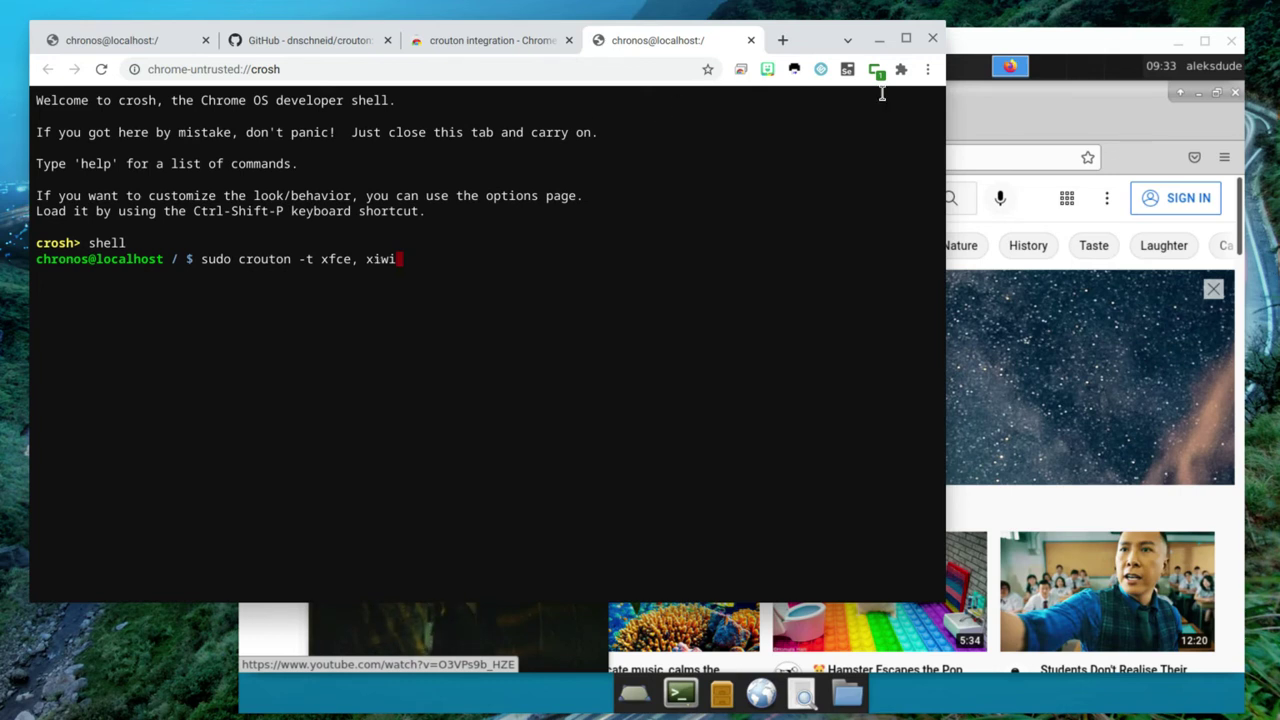
Step: Switch between Chrome's Web Store page and Xenial Firefox, ending with Firefox YouTube in front
{"action": "left_click", "coordinate": [517, 44]}
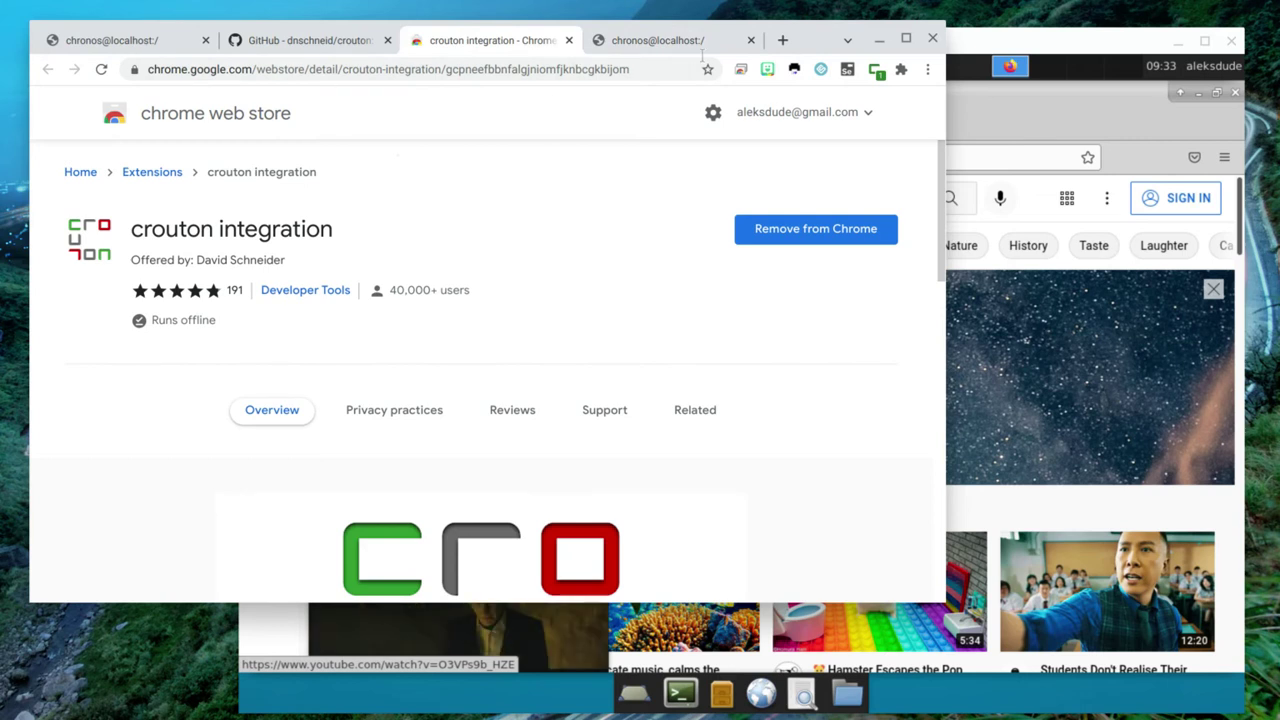
{"action": "left_click", "coordinate": [1011, 60]}
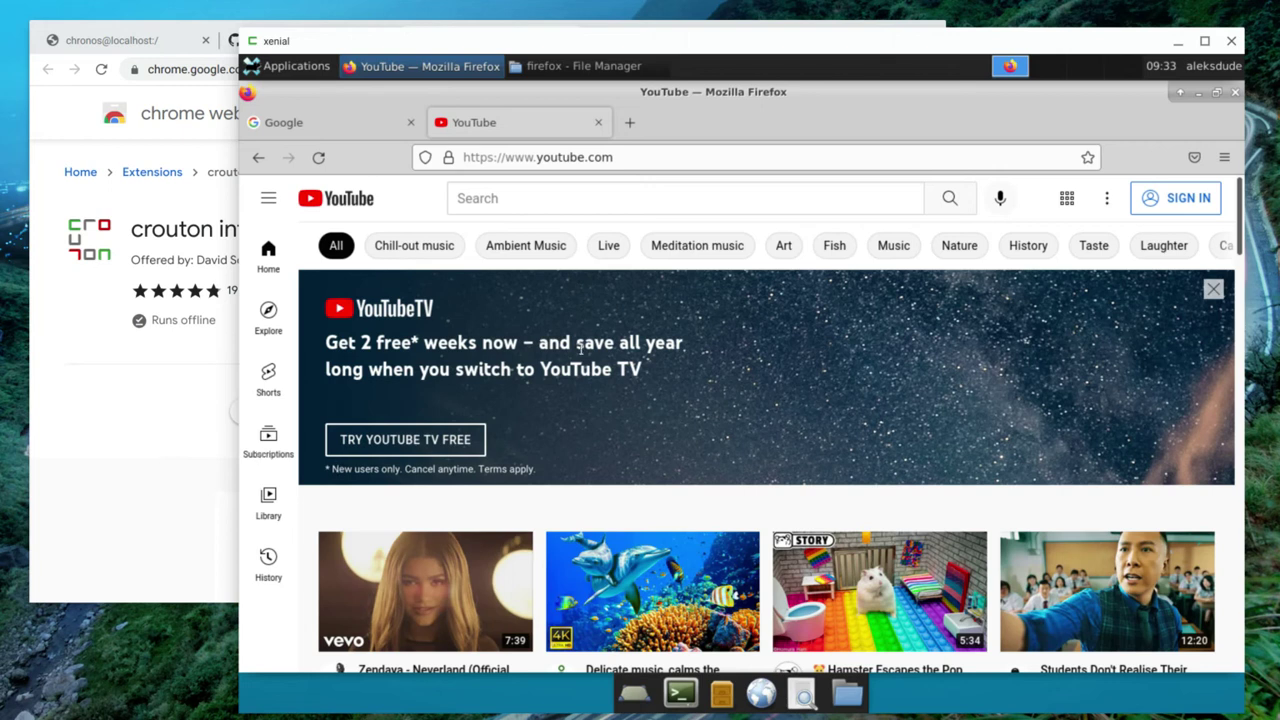
{"action": "left_click", "coordinate": [91, 496]}
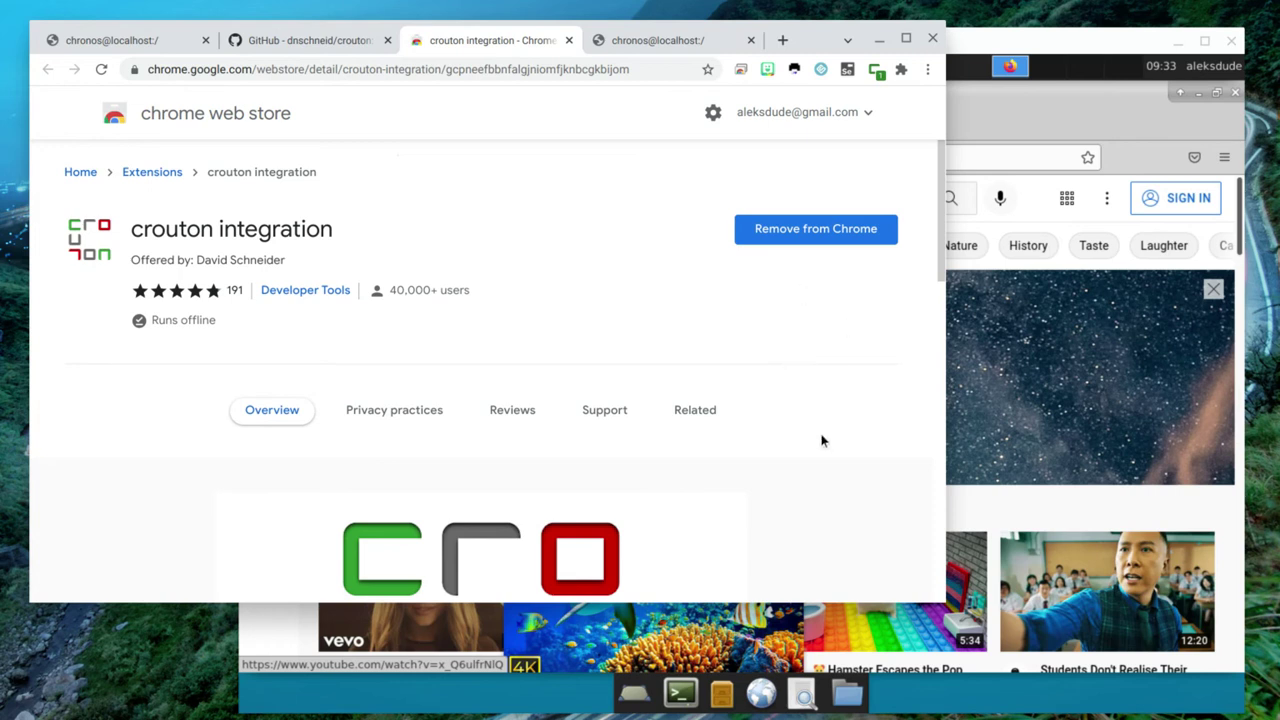
{"action": "left_click", "coordinate": [1044, 32]}
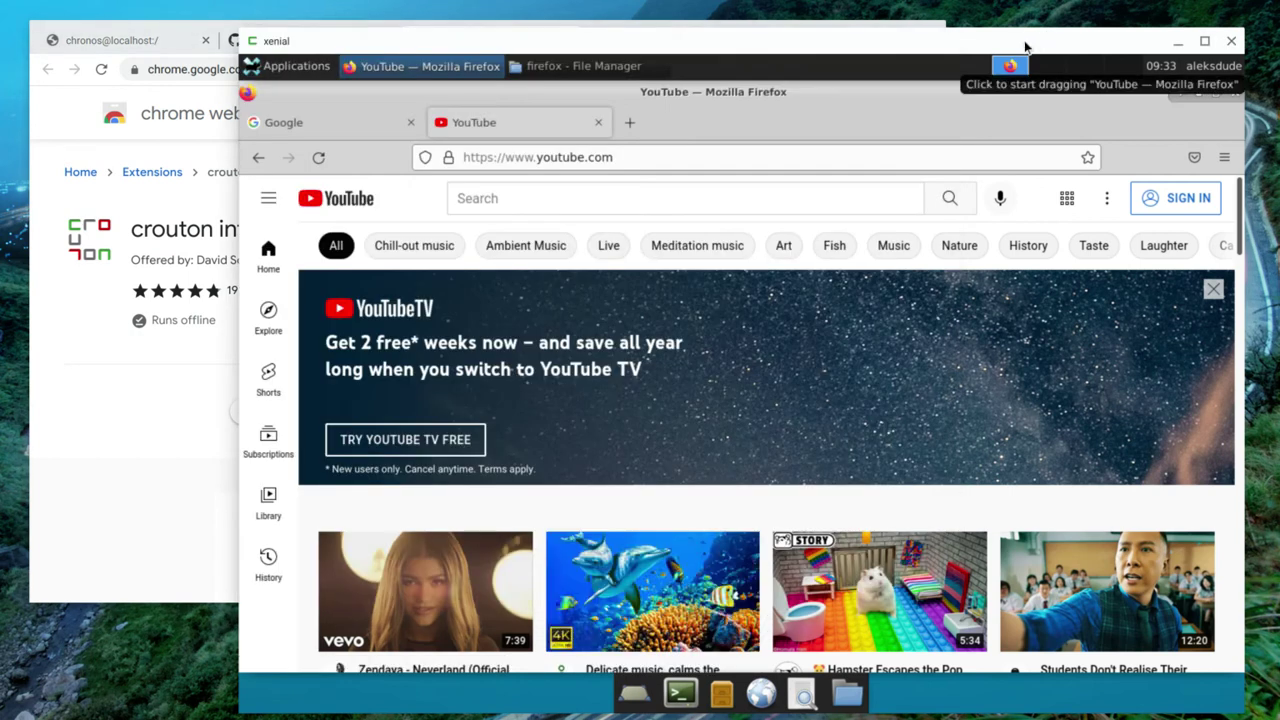
Step: Shift the Xenial window slightly right and scroll the YouTube page
{"action": "left_click_drag", "start_coordinate": [978, 52], "coordinate": [988, 49]}
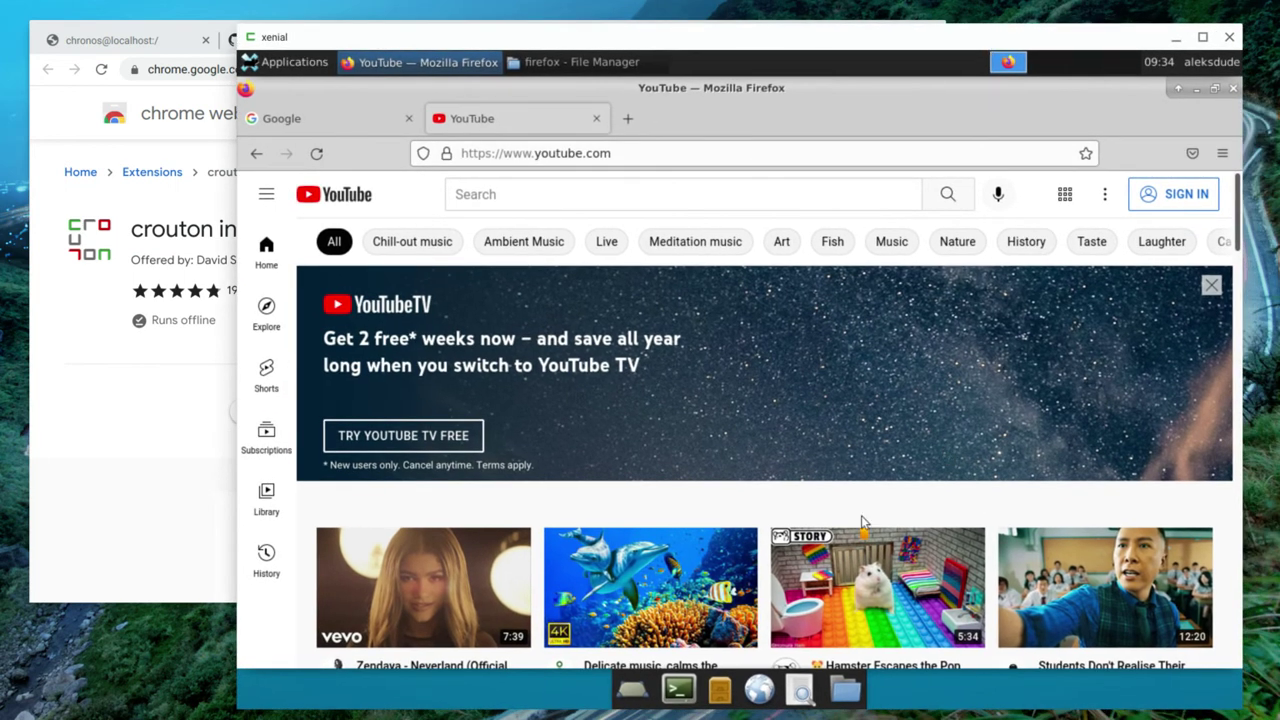
{"action": "scroll", "coordinate": [861, 516], "scroll_direction": "down", "scroll_amount": 10}
{"action": "scroll", "coordinate": [861, 516], "scroll_direction": "up", "scroll_amount": 10}
{"action": "scroll", "coordinate": [863, 521], "scroll_direction": "down", "scroll_amount": 2}
Step: Play 'Hamster Escapes the Pop It Maze' and pause it at 0:06 of 5:33
{"action": "left_click", "coordinate": [855, 537]}
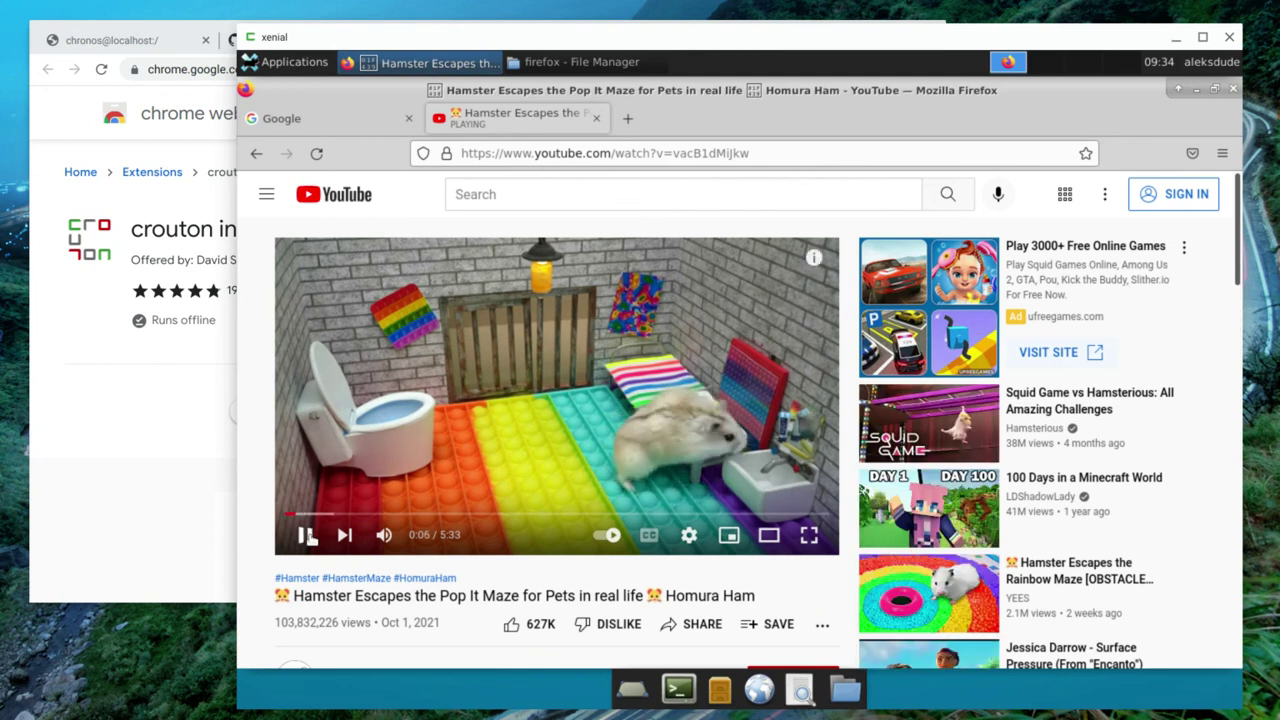
{"action": "left_click", "coordinate": [307, 535]}
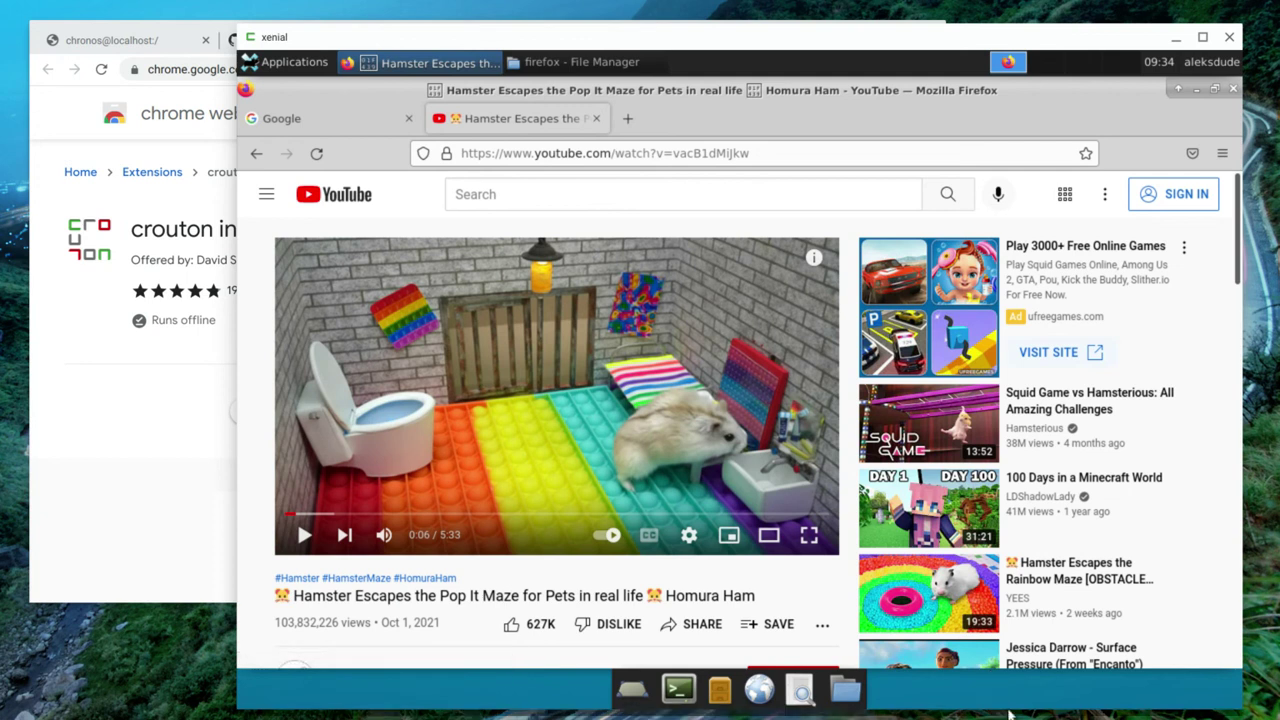
{"action": "mouse_move", "coordinate": [1036, 717]}
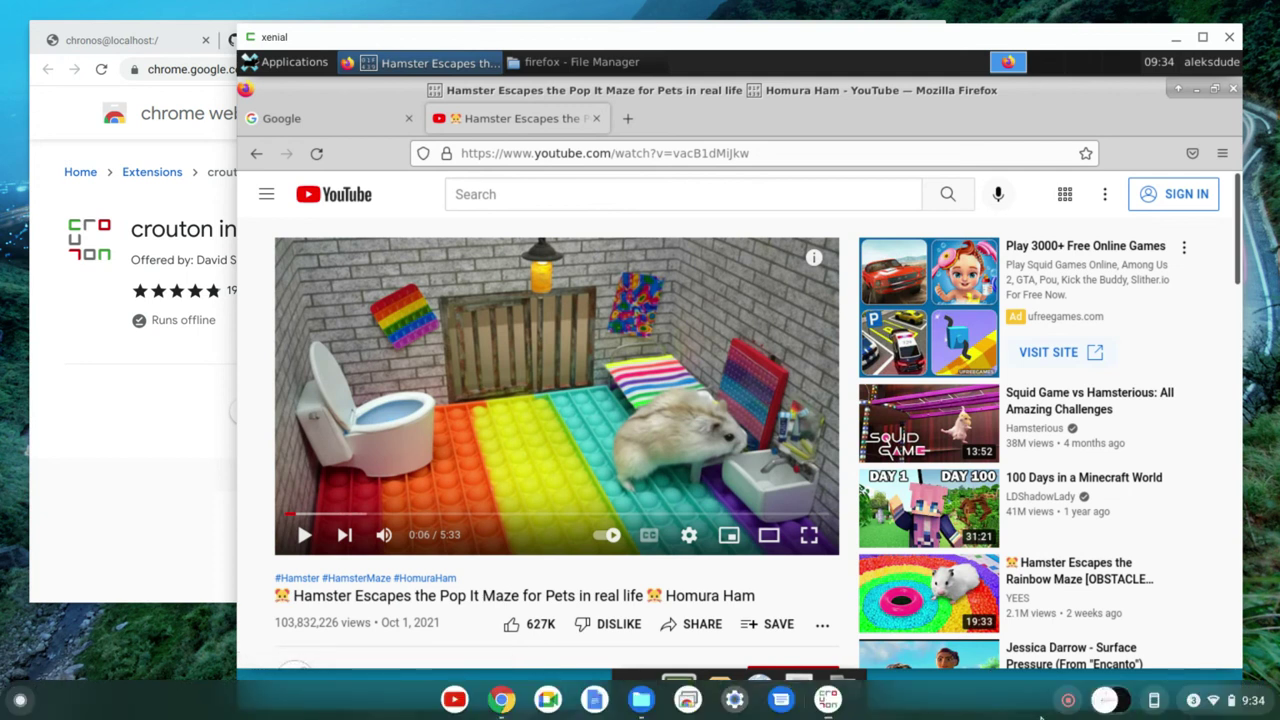